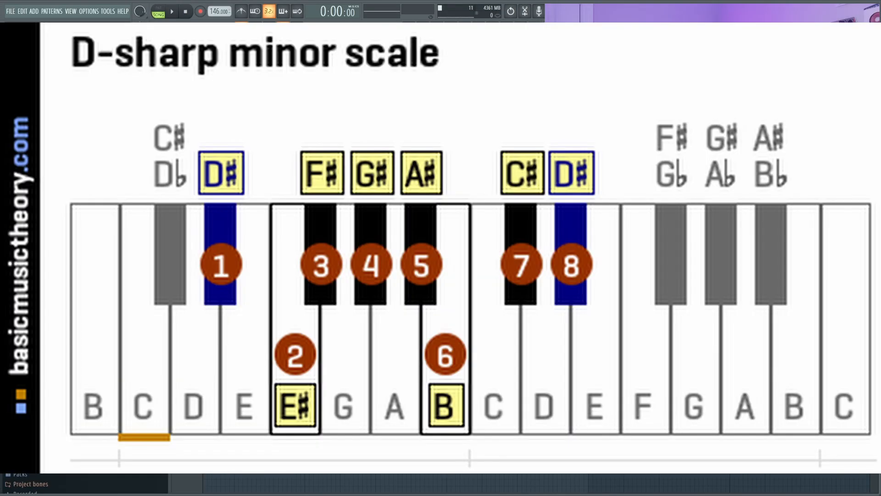
# Duplicate the first two bars of D#5, A#5 and B5 notes into bars 3 and 4, then lower the last upper note to G#5.
pyautogui.moveTo(513, 276); pyautogui.dragTo(203, 143)
pyautogui.hotkey('ctrl', 'b')
pyautogui.scroll(-1, 467, 116)
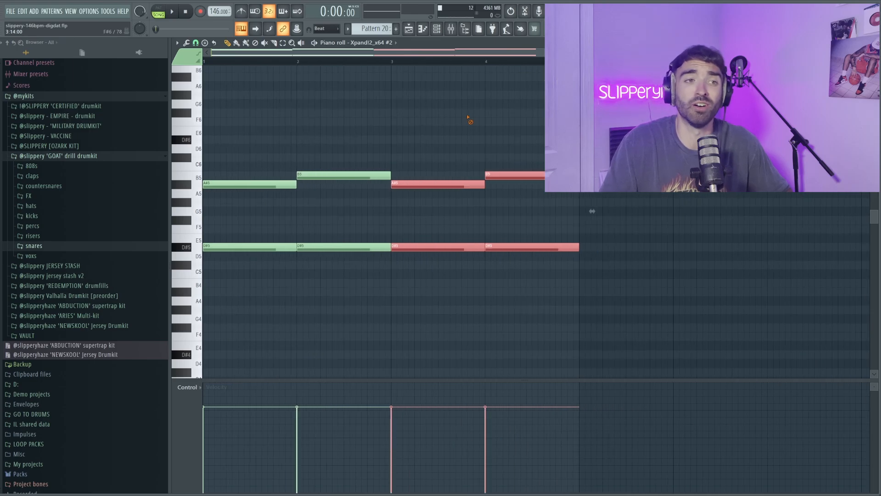
pyautogui.moveTo(512, 189); pyautogui.dragTo(511, 204)
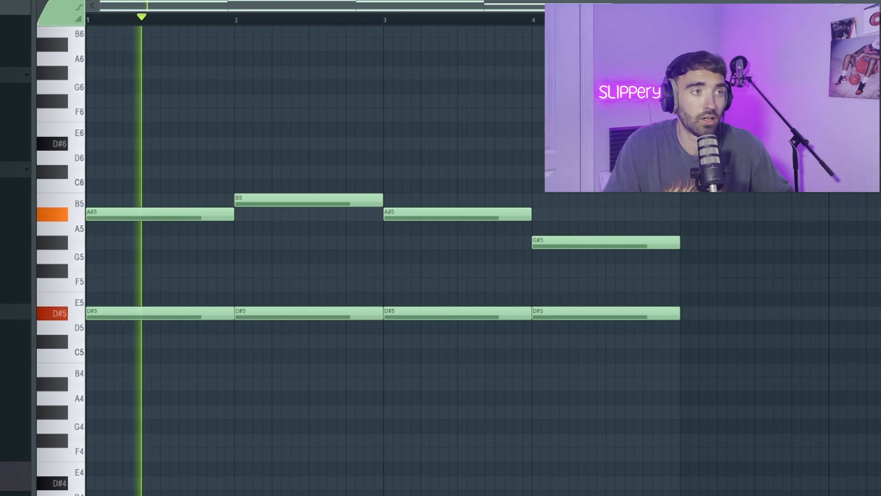
# Duplicate the four-bar note progression into bars 5 to 8.
pyautogui.moveTo(763, 390); pyautogui.dragTo(202, 166)
pyautogui.hotkey('ctrl', 'b')
pyautogui.scroll(-2, 323, 128)
pyautogui.keyDown('ctrl'); pyautogui.click(328, 118); pyautogui.keyUp('ctrl')
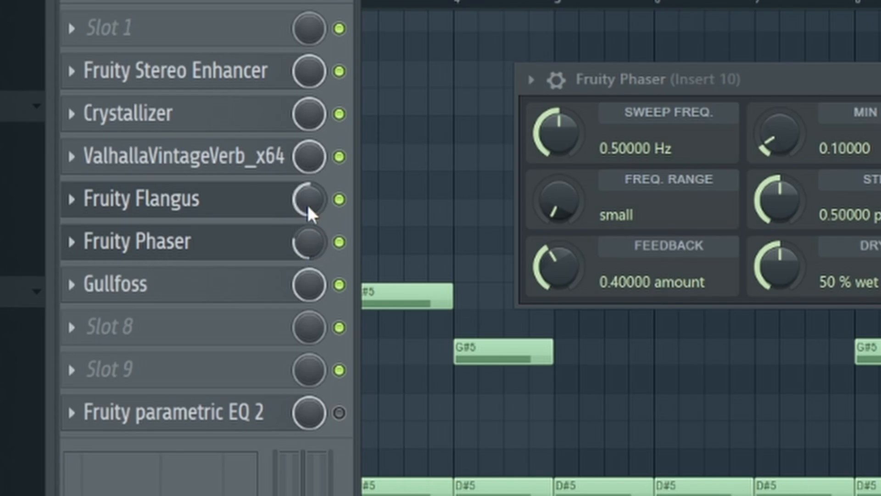
# Duplicate the four-bar Xpand!2_x64 progression, including its D#4 layer, into bars 5 to 8.
pyautogui.moveTo(368, 245); pyautogui.dragTo(376, 237)
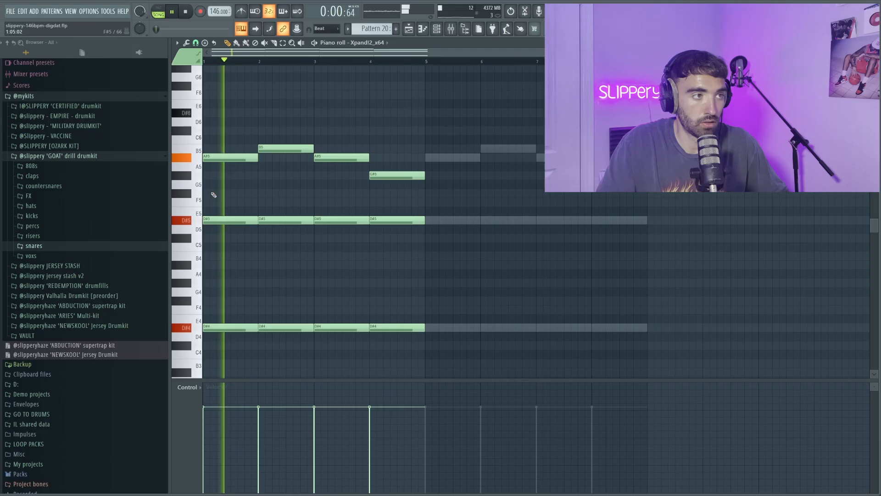
pyautogui.scroll(-2, 374, 181)
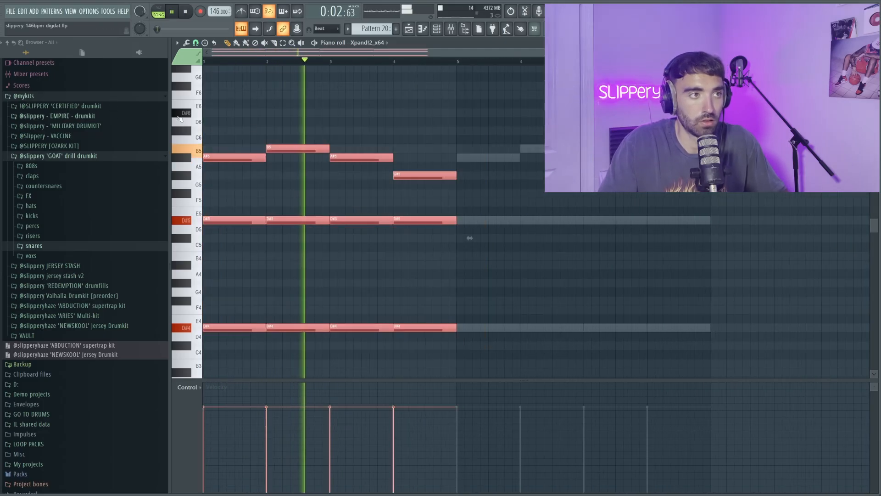
pyautogui.hotkey('ctrl', 'b')
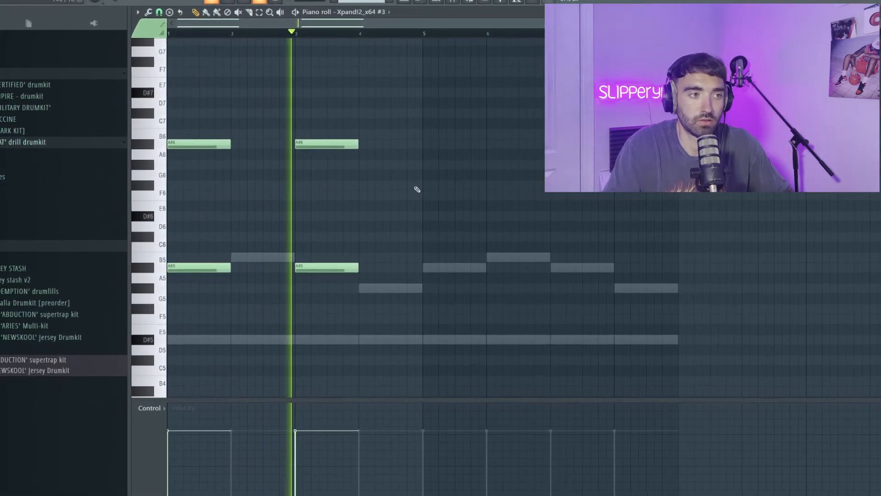
# Select all A#5 and A#6 notes in the Xpand!2_x64 #3 part and set the time selection to end at bar 5.
pyautogui.hotkey('ctrl', 'a')
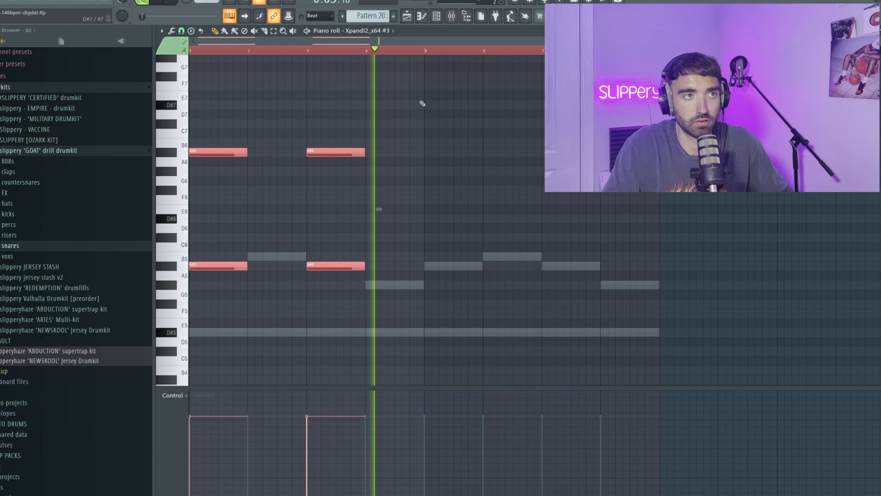
pyautogui.moveTo(436, 52); pyautogui.dragTo(426, 61)
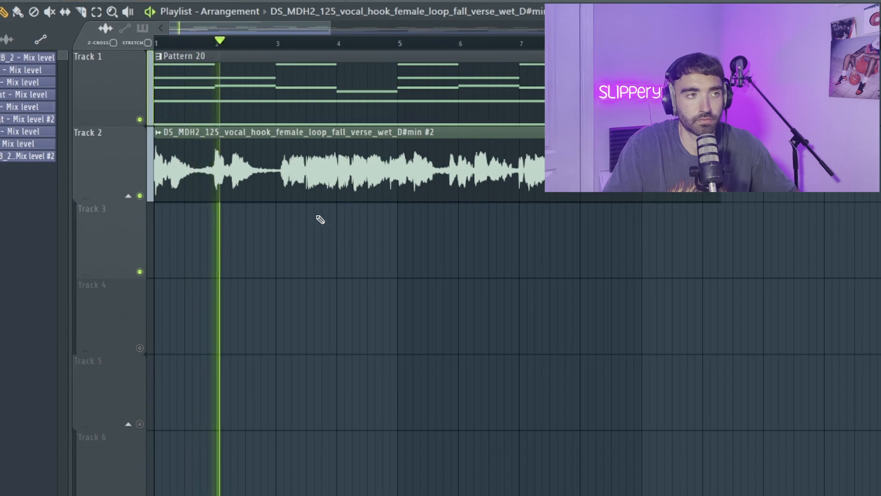
# Slice the female vocal hook clip on Track 2 near the start of bar 2.
pyautogui.scroll(3, 257, 193)
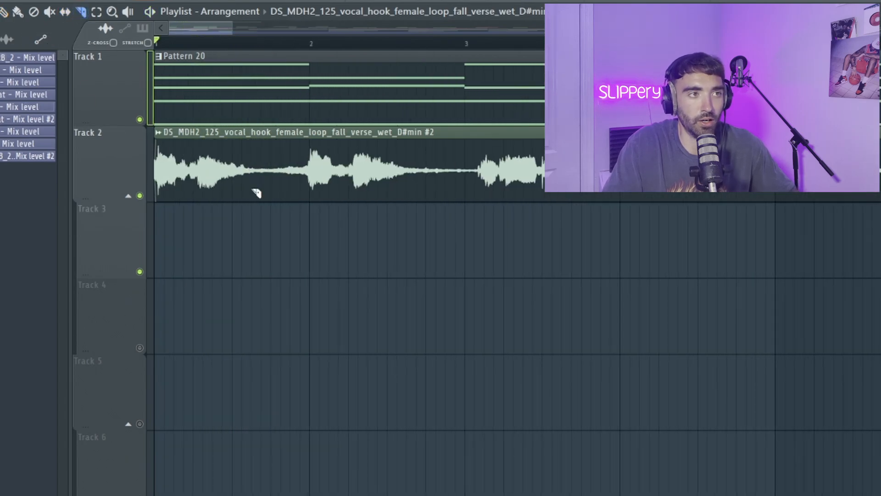
pyautogui.click(314, 188)
pyautogui.scroll(-2, 316, 190)
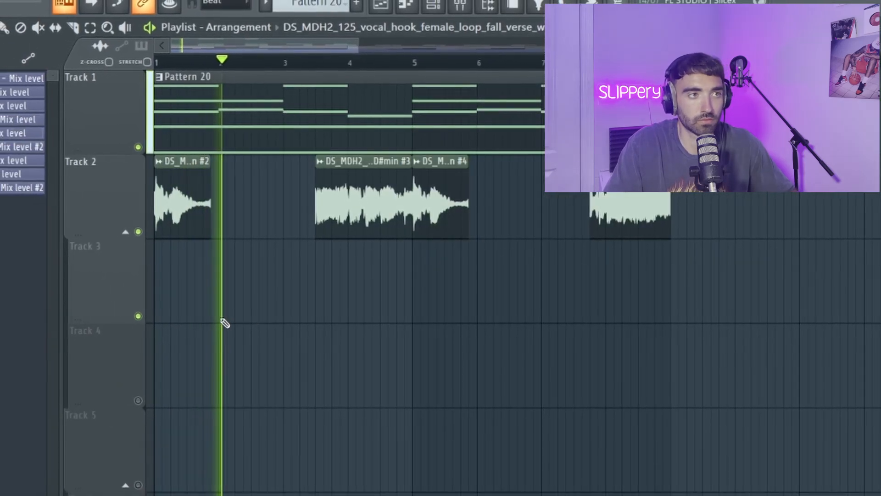
# Play back the melody with the chopped vocal running through Fruity Flangus and Fruity Phaser.
pyautogui.scroll(2, 226, 323)
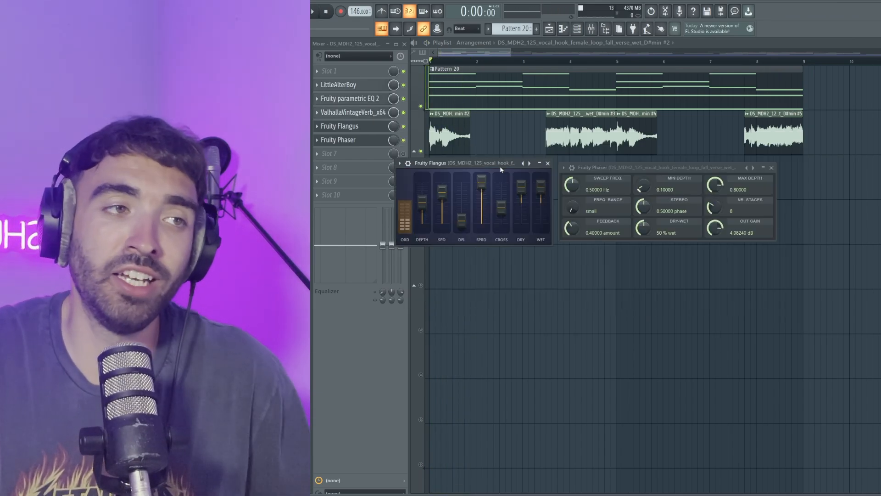
pyautogui.press('space')
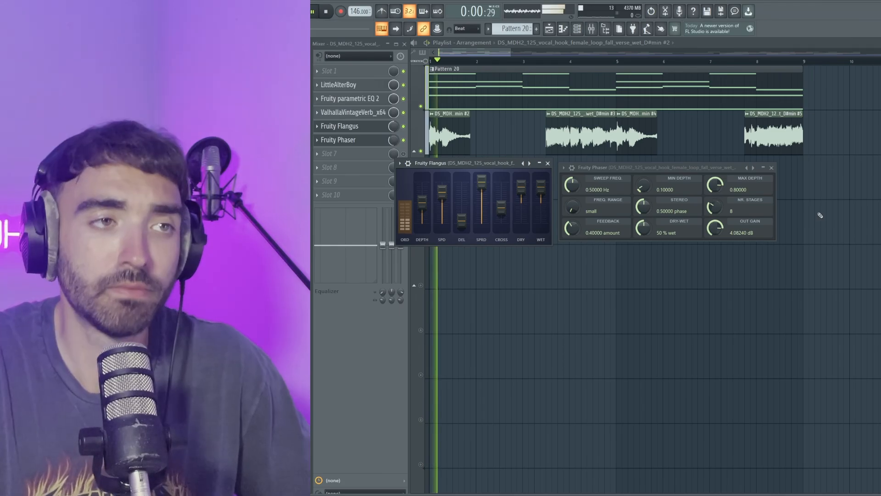
pyautogui.rightClick(826, 217)
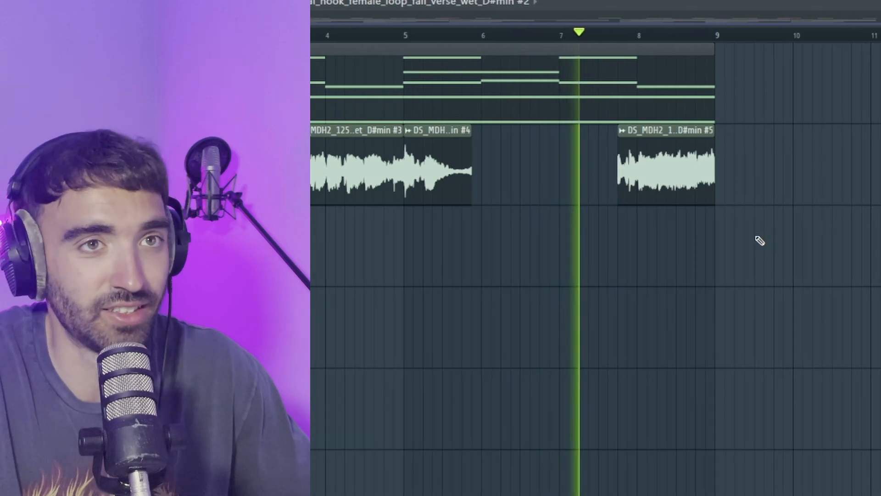
# Duplicate the eight-bar Pattern 20 and vocal clips into bars 9 to 16 of the playlist and clear the selection.
pyautogui.hotkey('ctrl', 'a')
pyautogui.hotkey('ctrl', 'b')
pyautogui.hotkey('ctrl', 'd')
pyautogui.scroll(-5, 398, 278)
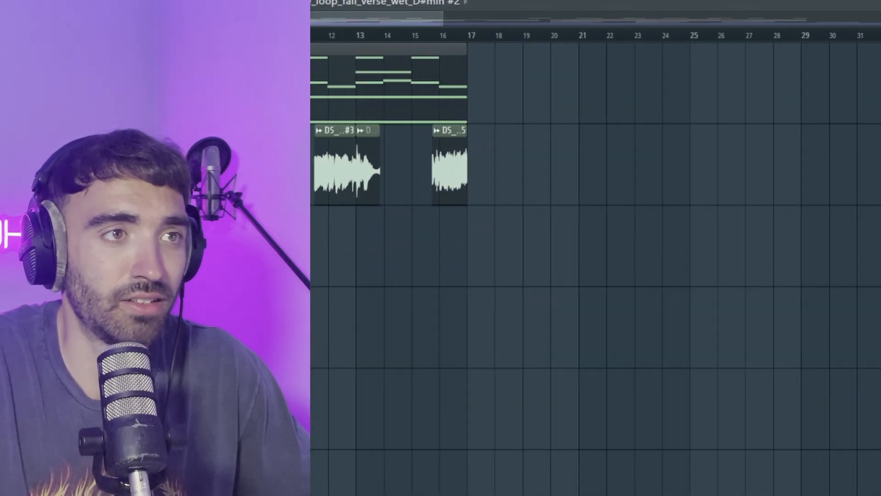
pyautogui.scroll(5, 49, 277)
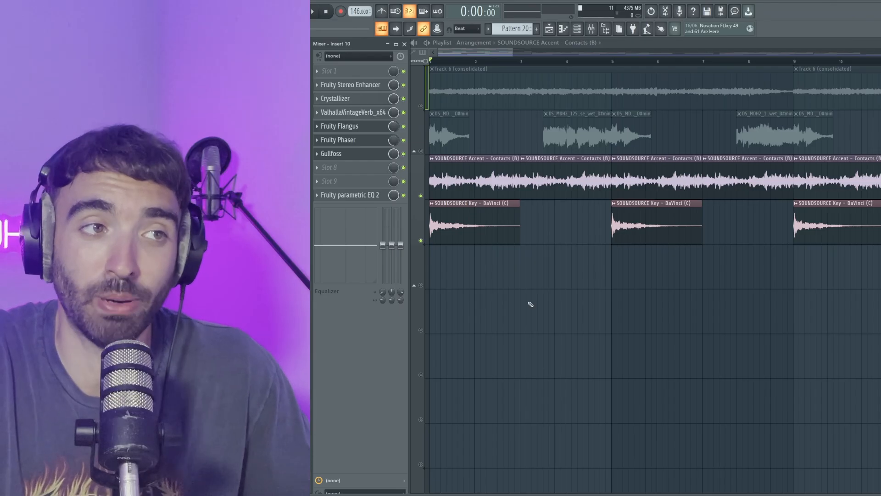
# Play the arrangement and listen to the Accent - Contacts and Key - DaVinci layers on Tracks 3 and 4.
pyautogui.press('space')
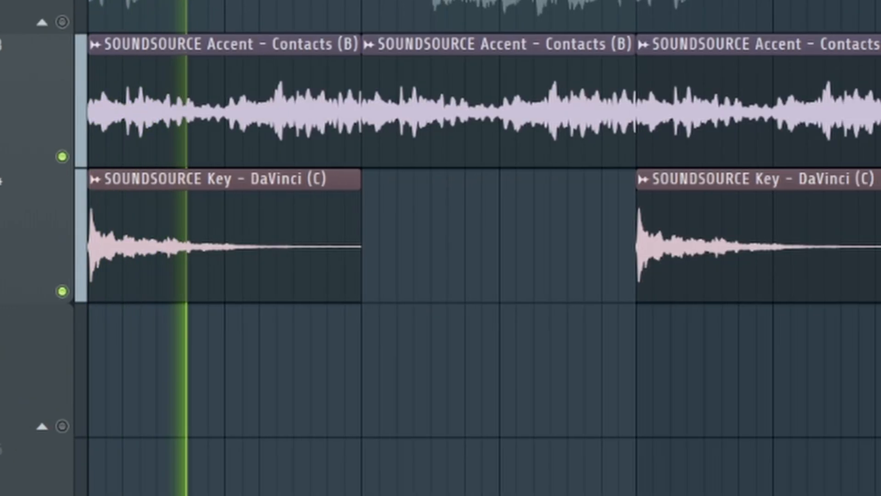
pyautogui.scroll(2, 498, 270)
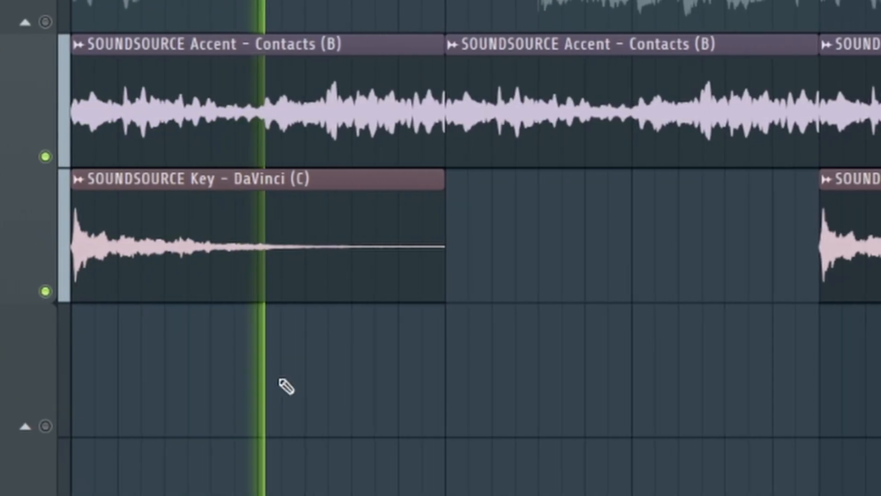
pyautogui.scroll(-2, 510, 397)
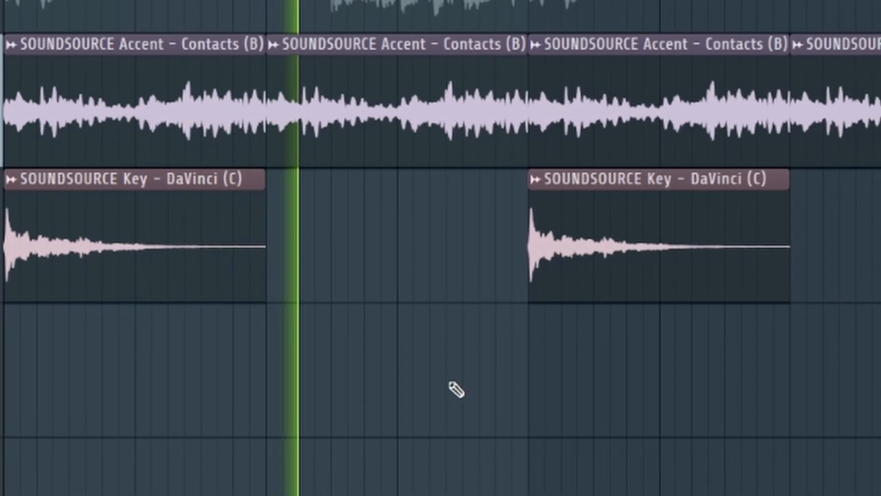
pyautogui.scroll(-2, 621, 266)
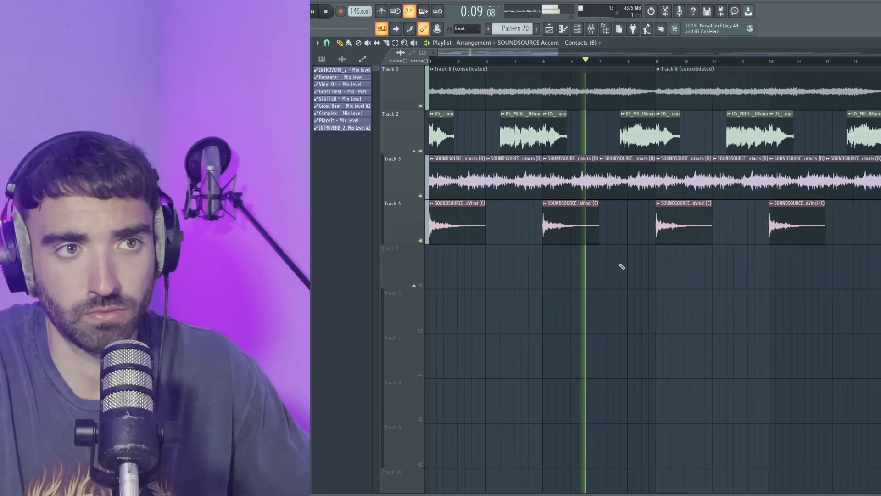
pyautogui.scroll(-1, 622, 261)
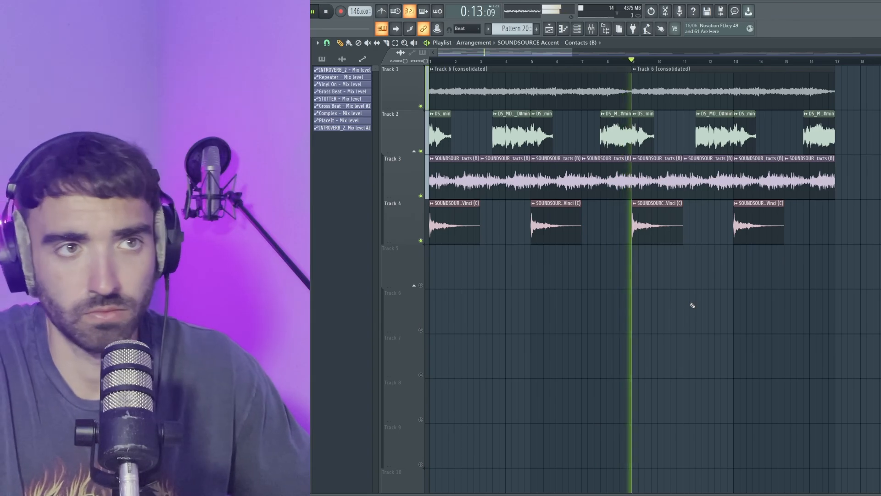
pyautogui.scroll(-1, 691, 299)
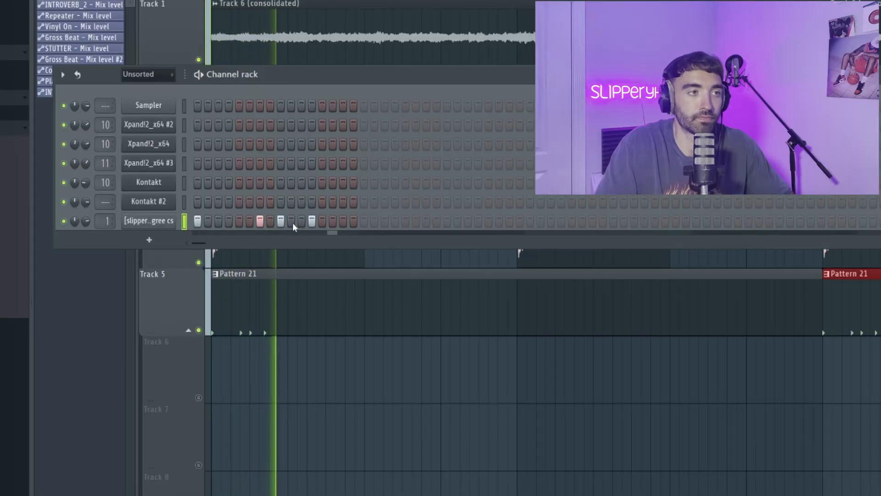
# Add [slippery] degree cs hits on steps 17, 20 and 23 and remove the hit on step 7.
pyautogui.click(364, 222)
pyautogui.click(395, 222)
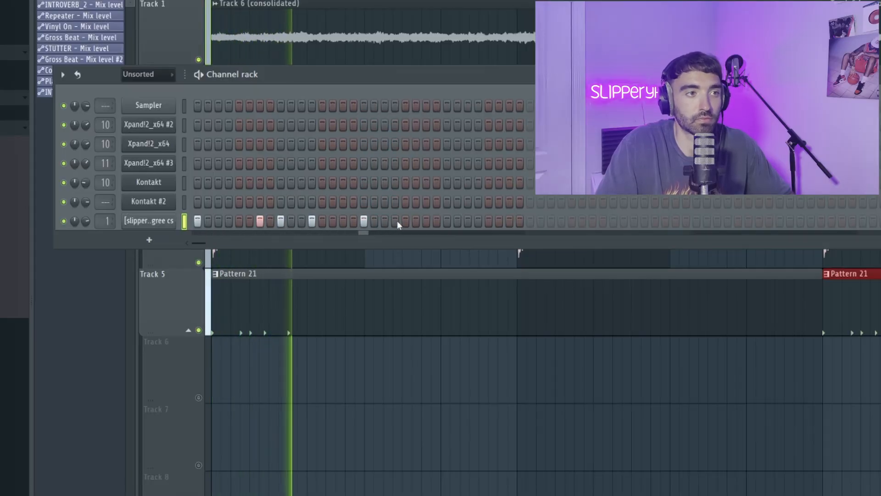
pyautogui.click(423, 221)
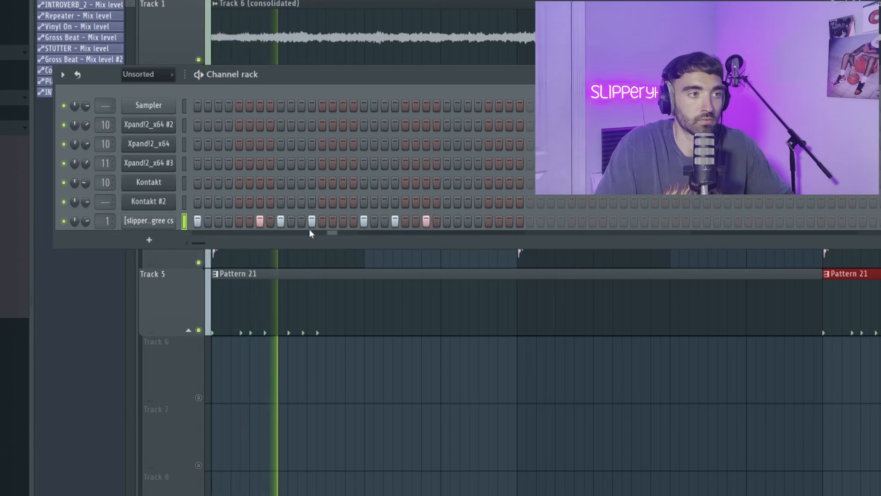
pyautogui.rightClick(260, 222)
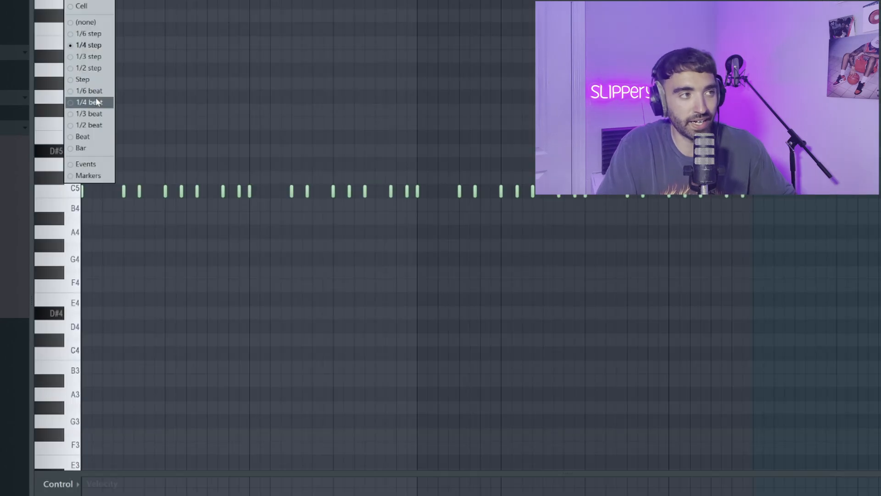
# Set the piano roll snap to 1/4 beat for the degree cs notes.
pyautogui.click(97, 106)
pyautogui.scroll(2, 77, 143)
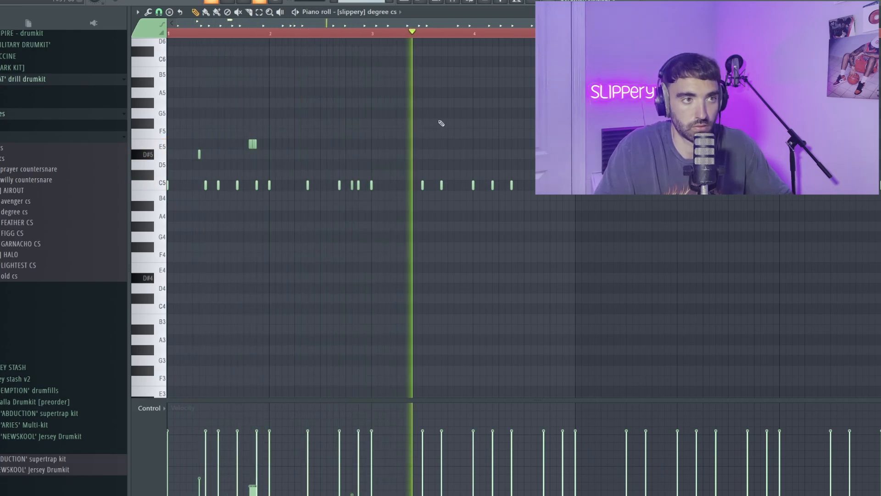
# Review the pitched notes and rolls of the degree cs part and the goat snare hits across the pattern during playback.
pyautogui.scroll(-1, 454, 121)
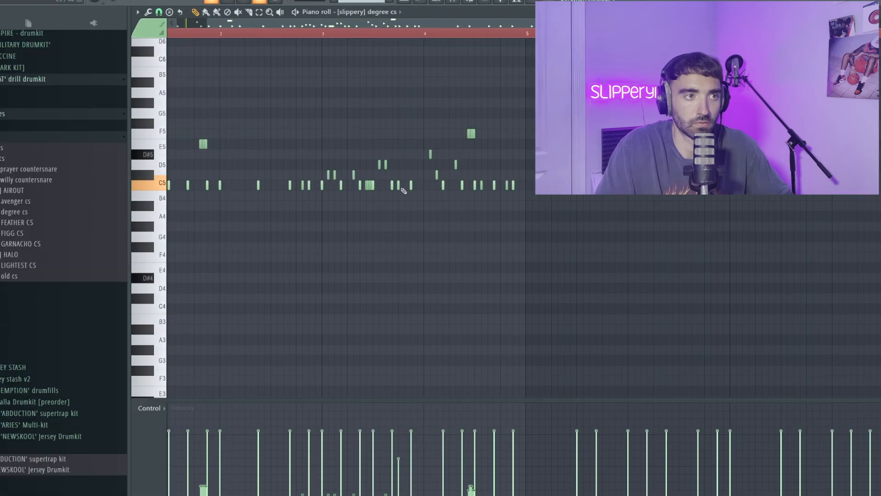
pyautogui.press('space')
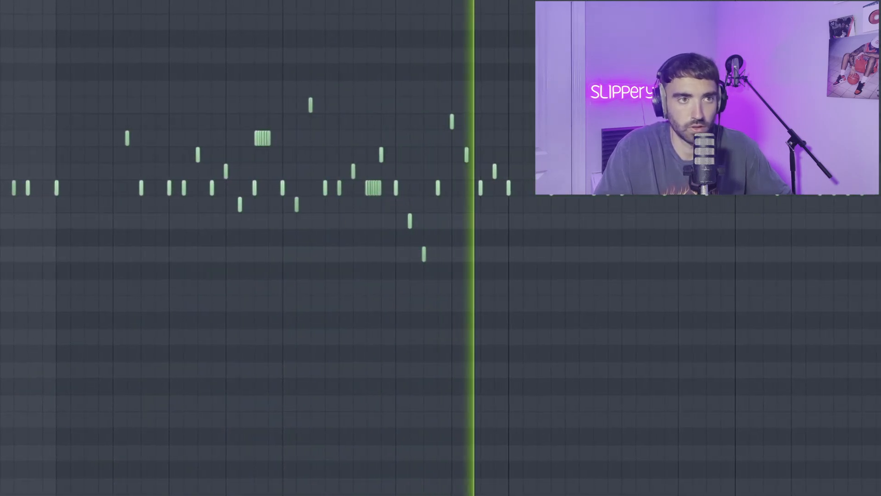
pyautogui.scroll(-3, 441, 248)
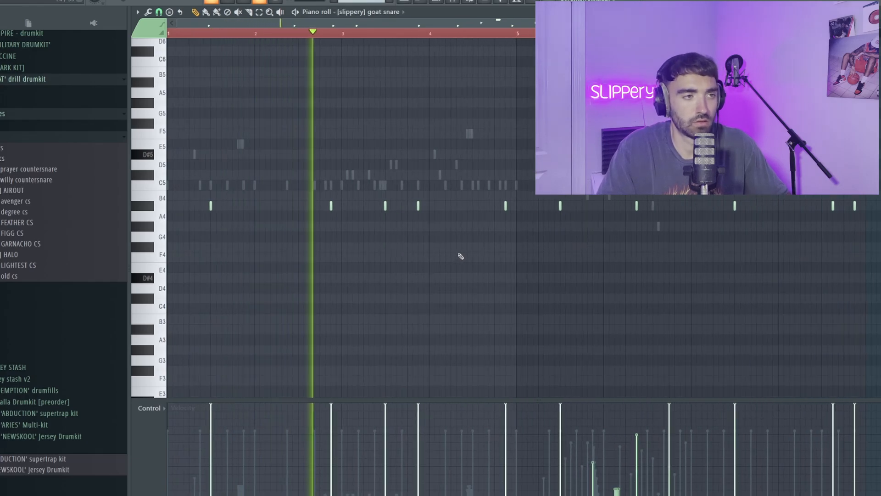
pyautogui.scroll(-2, 460, 256)
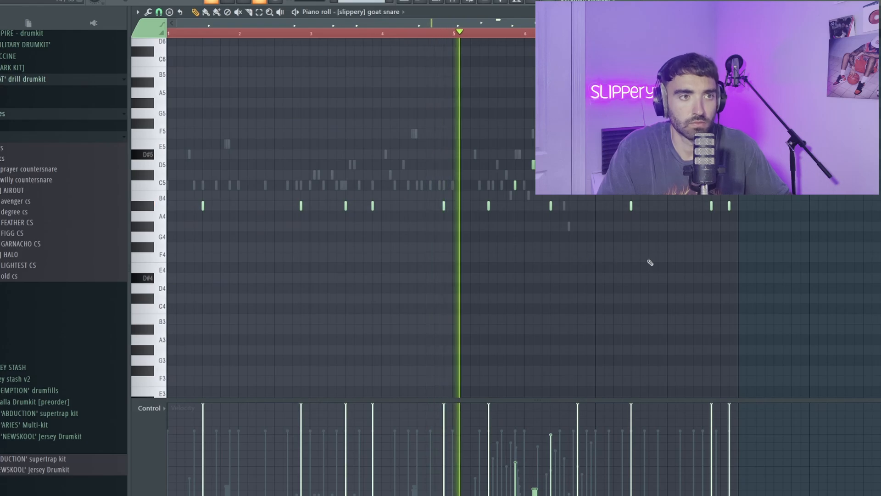
pyautogui.scroll(1, 732, 264)
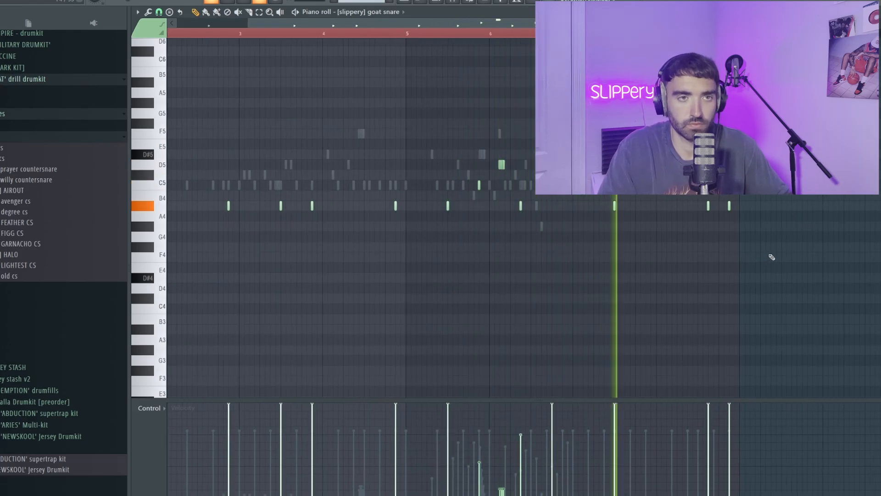
pyautogui.scroll(-1, 771, 257)
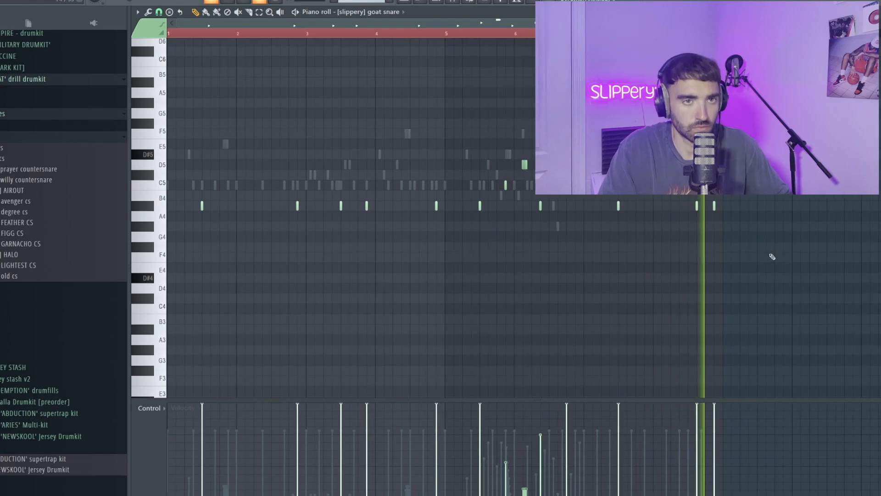
# Collapse the countersnares folder, open the GOAT drumkit's 808s folder, and play back the ($)EMPIRE_808 bass line.
pyautogui.click(2, 123)
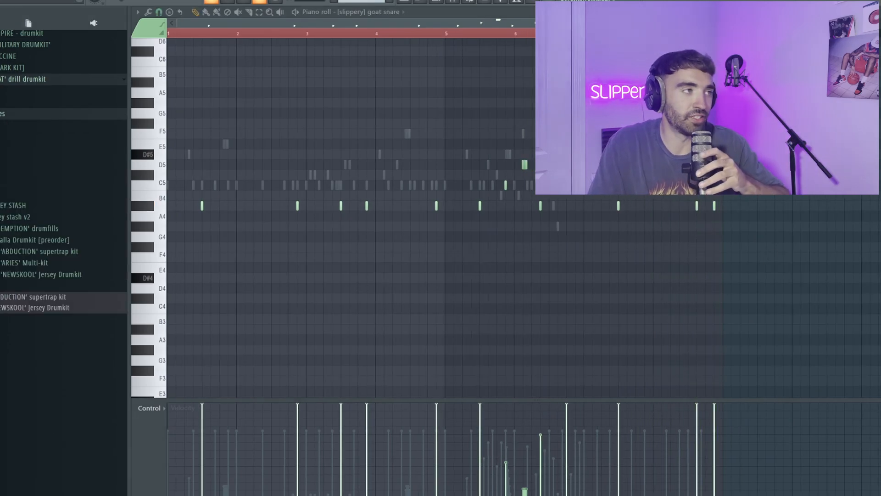
pyautogui.click(4, 90)
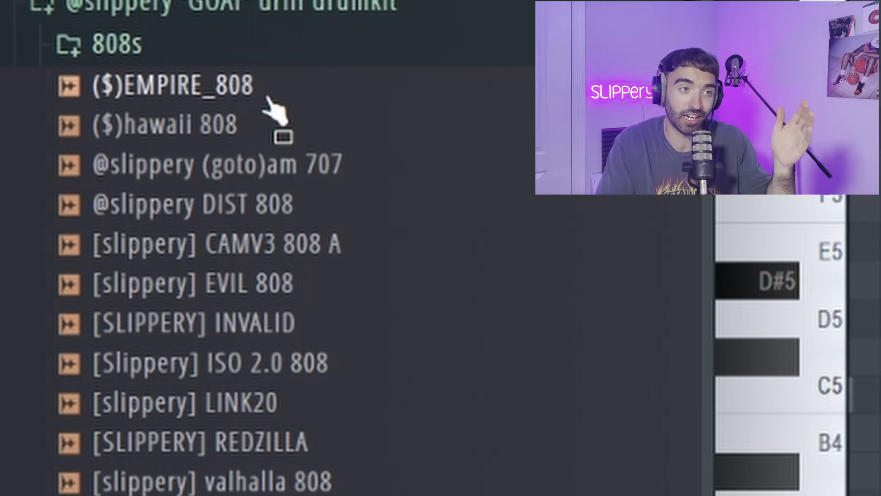
pyautogui.press('space')
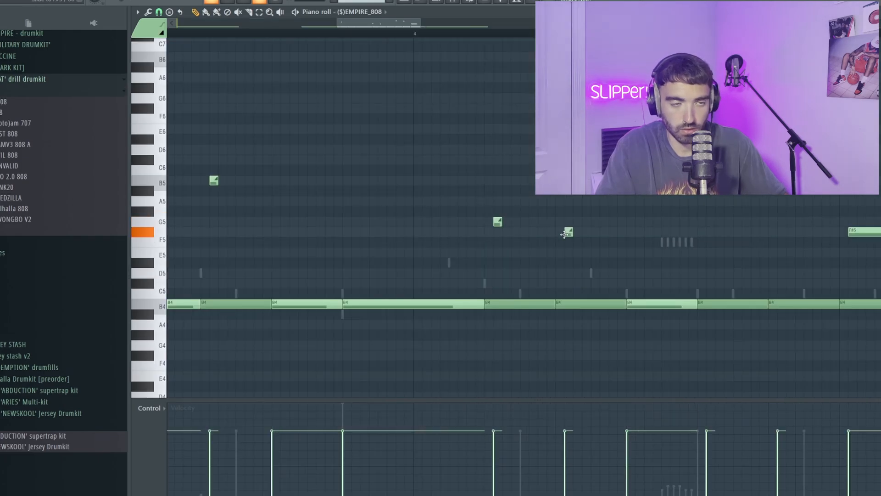
pyautogui.scroll(-3, 571, 238)
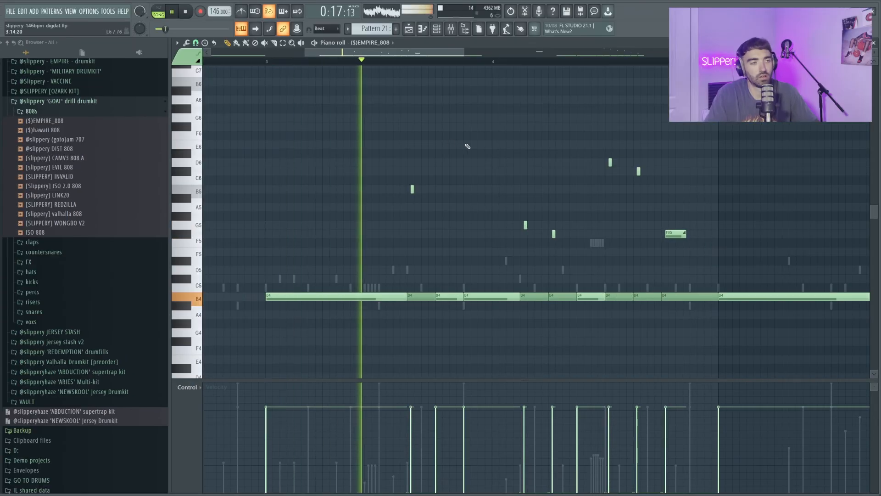
# Review the ($)EMPIRE_808 notes and slides across the whole pattern during playback, and the [slippery] slips kick hits.
pyautogui.scroll(-1, 600, 192)
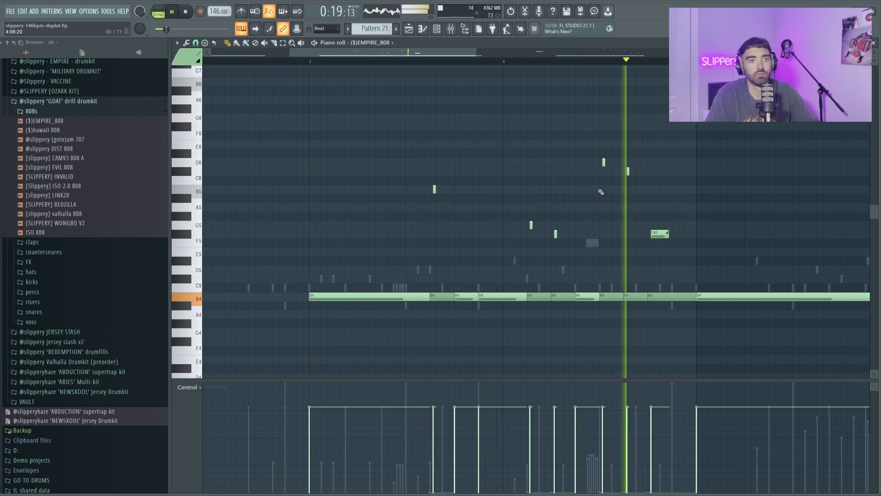
pyautogui.scroll(-3, 598, 216)
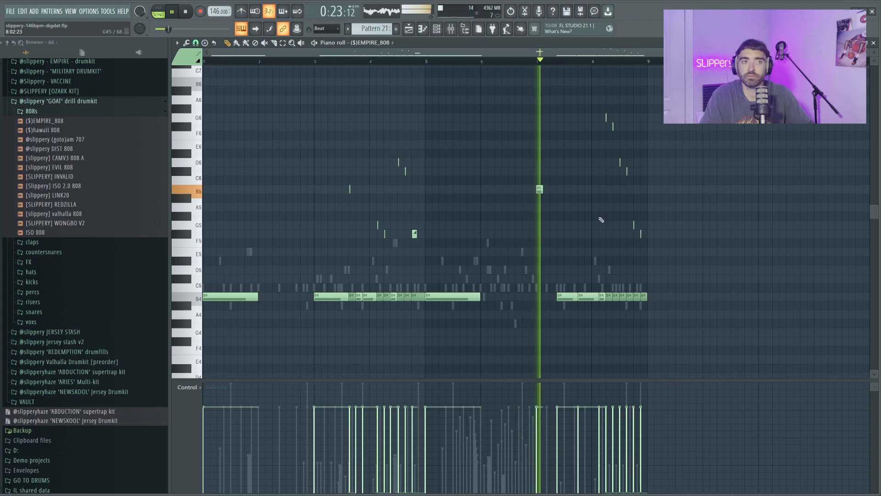
pyautogui.scroll(1, 667, 292)
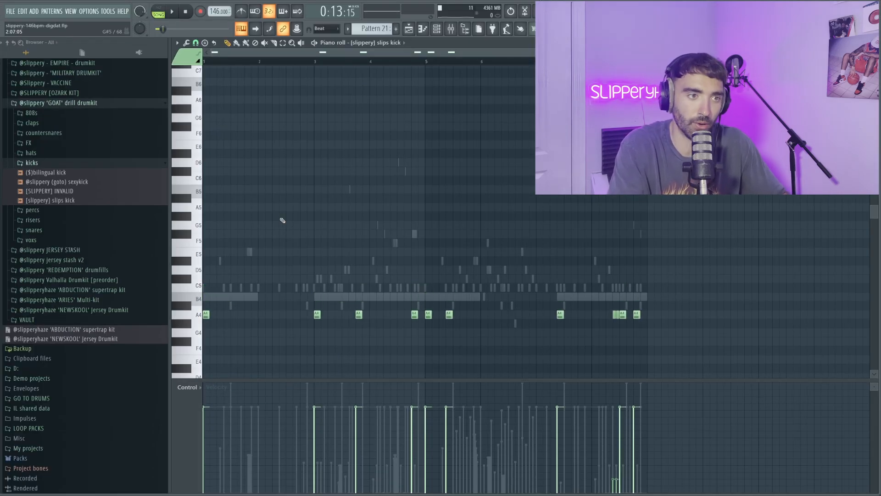
pyautogui.scroll(-1, 283, 220)
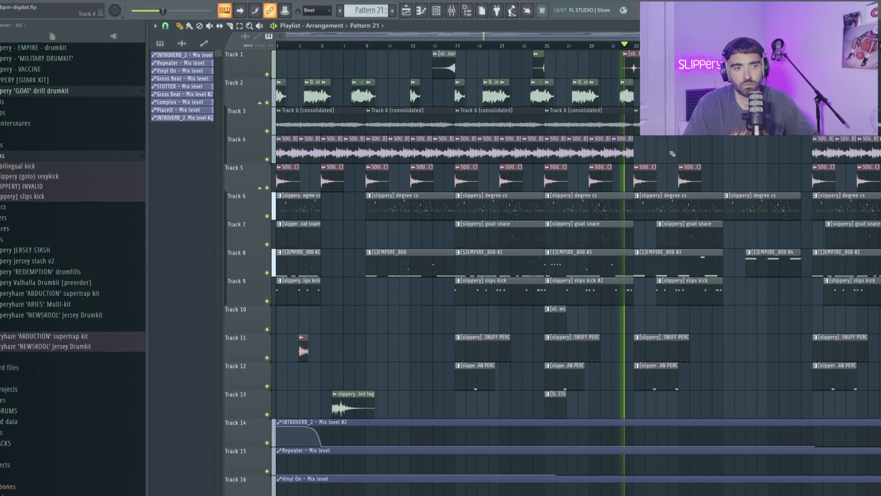
# Play through the playlist arrangement, examining the drum, 808, percussion and automation clips across its sections, and stop playback.
pyautogui.scroll(-2, 689, 157)
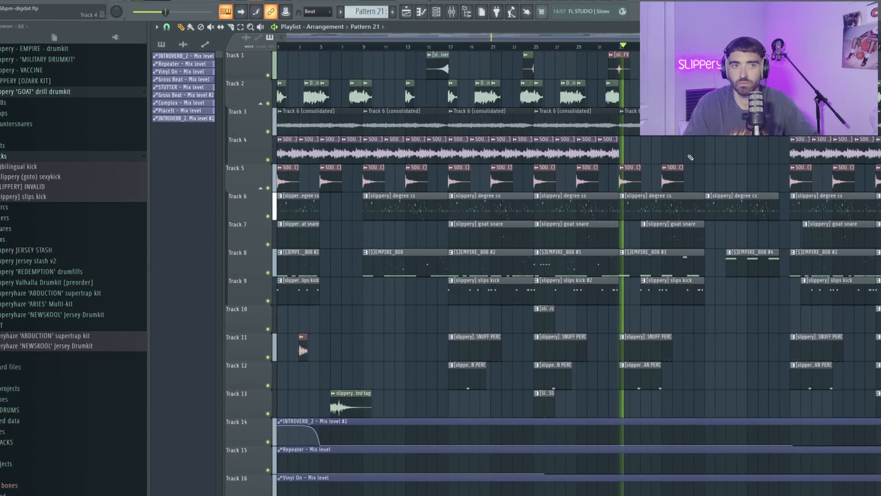
pyautogui.scroll(3, 636, 163)
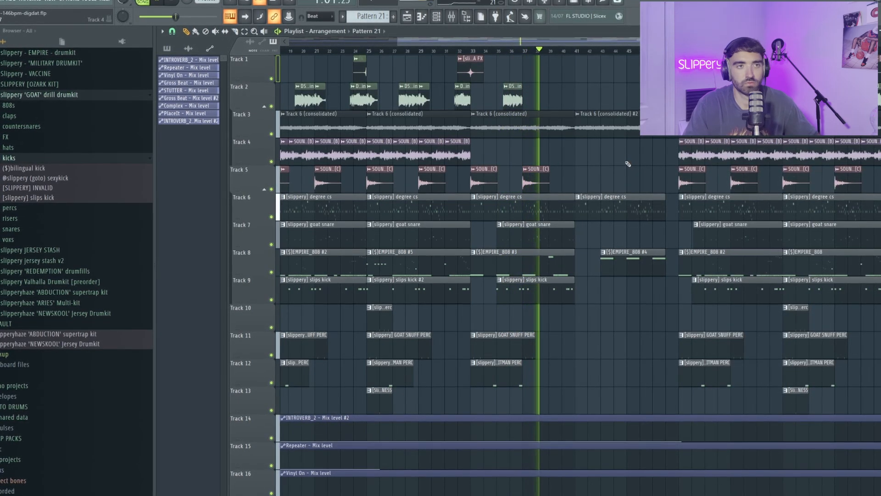
pyautogui.scroll(-1, 628, 164)
pyautogui.scroll(-1, 622, 161)
pyautogui.scroll(1, 604, 160)
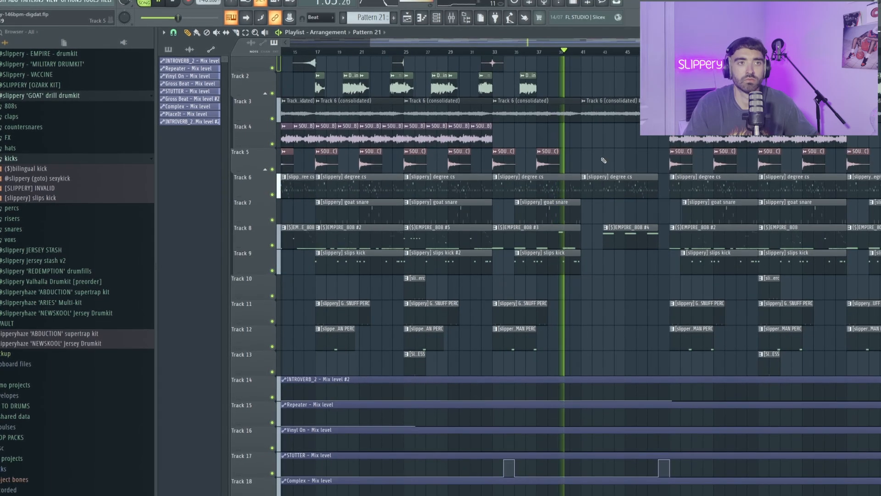
pyautogui.scroll(1, 605, 160)
pyautogui.scroll(-1, 609, 160)
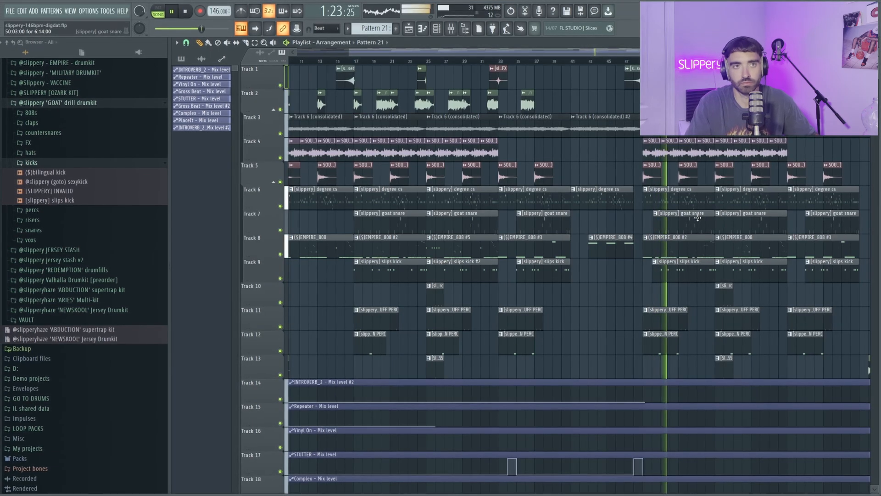
pyautogui.press('space')
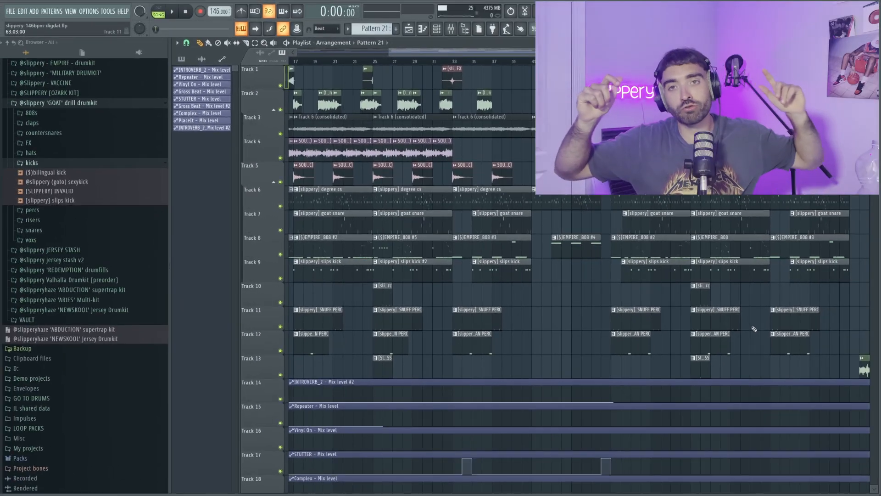